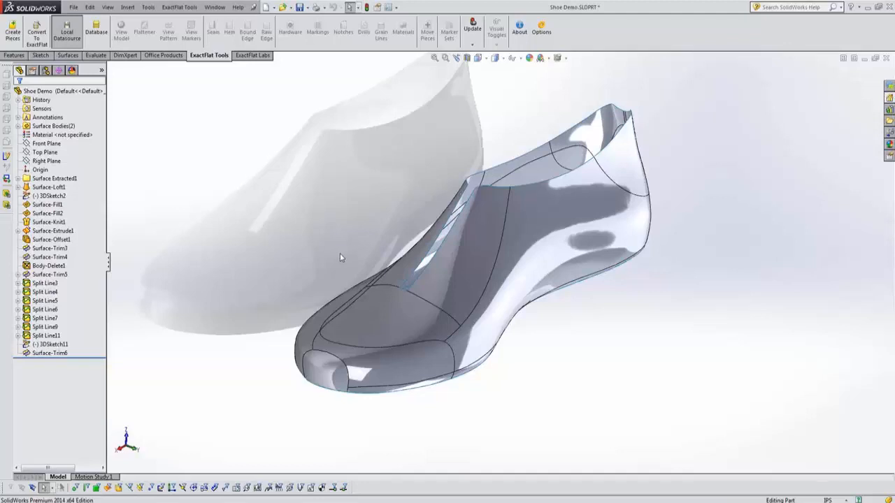
middle_drag(339, 254, 342, 257)
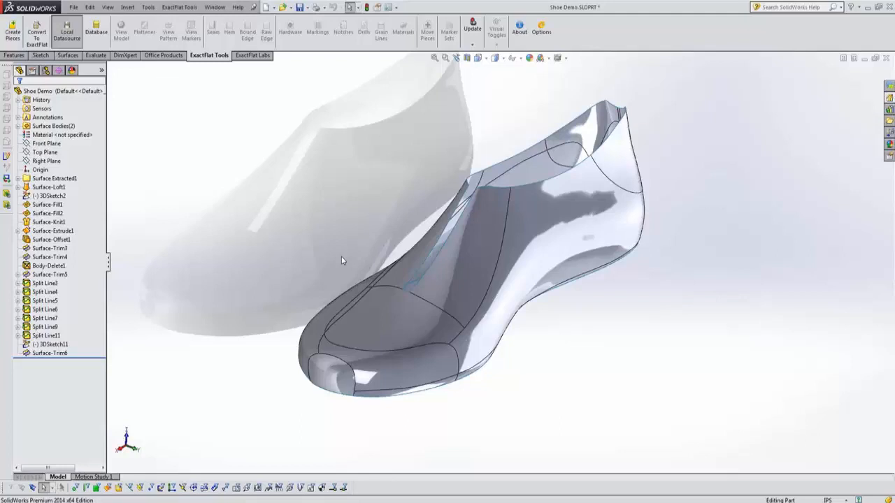
mouse_move(341, 256)
middle_down()
mouse_move(342, 269)
mouse_move(366, 274)
mouse_move(356, 256)
mouse_move(326, 260)
middle_up()
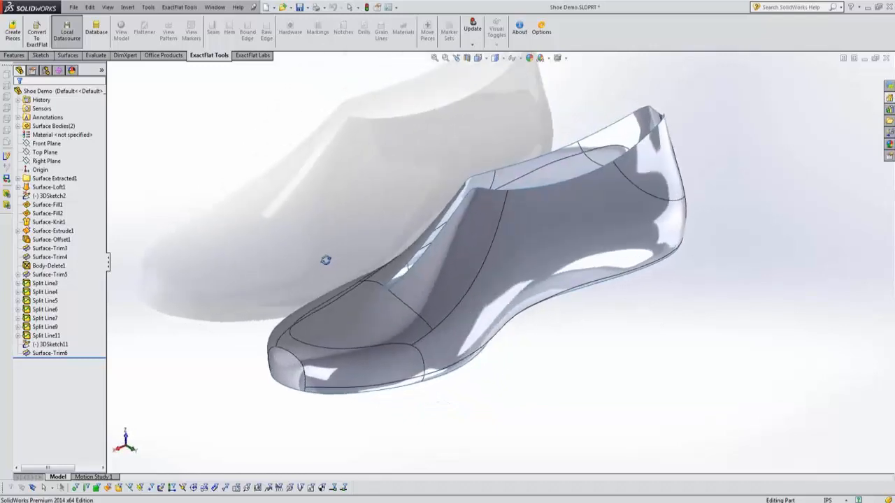
key(Escape)
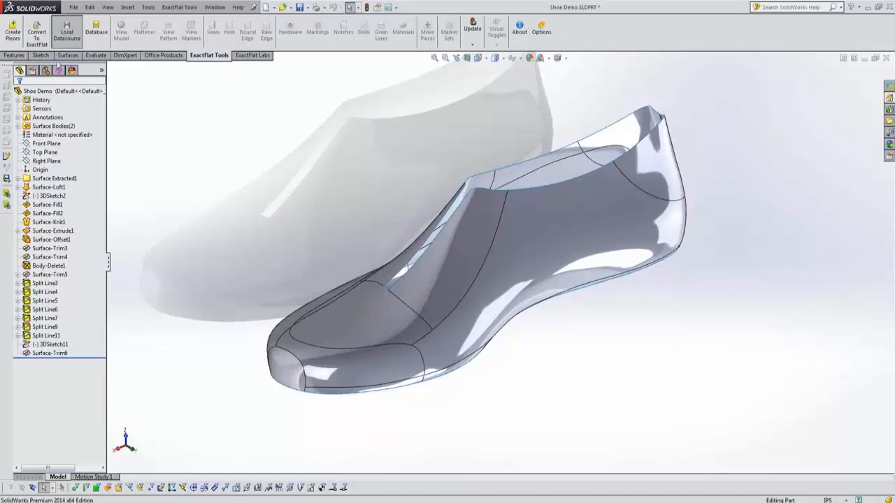
Start Create Pieces and make one piece from the four faces wrapping around the toe
click(14, 35)
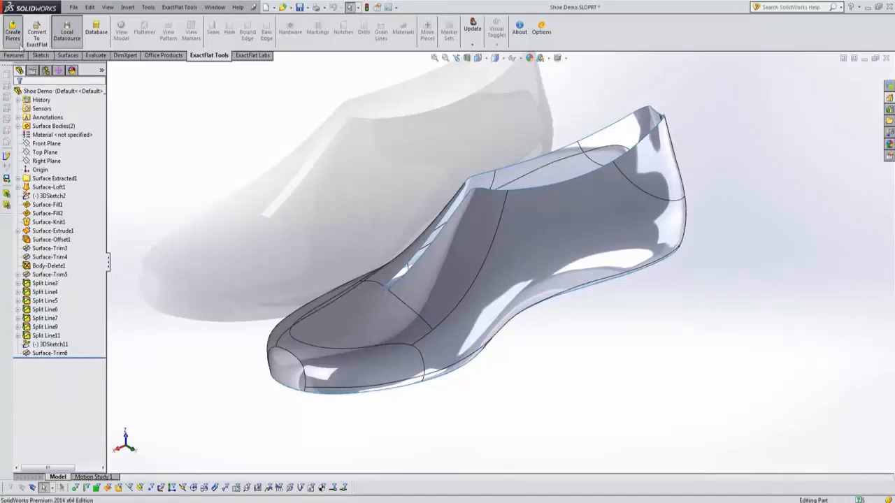
click(324, 384)
click(324, 379)
middle_drag(285, 334, 392, 383)
click(477, 418)
click(392, 383)
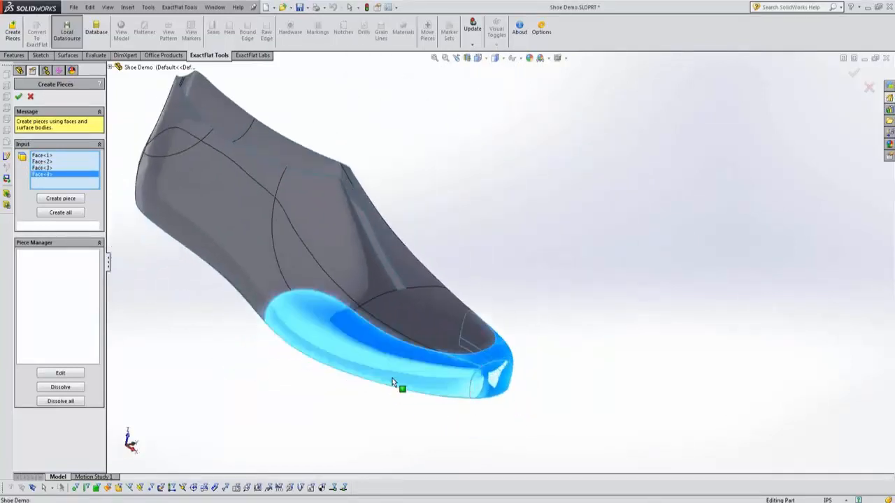
click(71, 200)
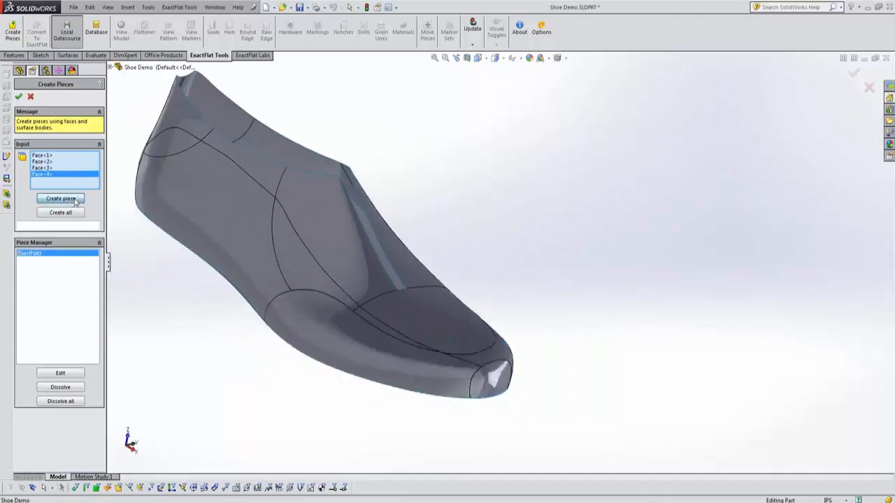
Create a piece from the two faces on top of the shoe's toe area
click(377, 317)
click(414, 325)
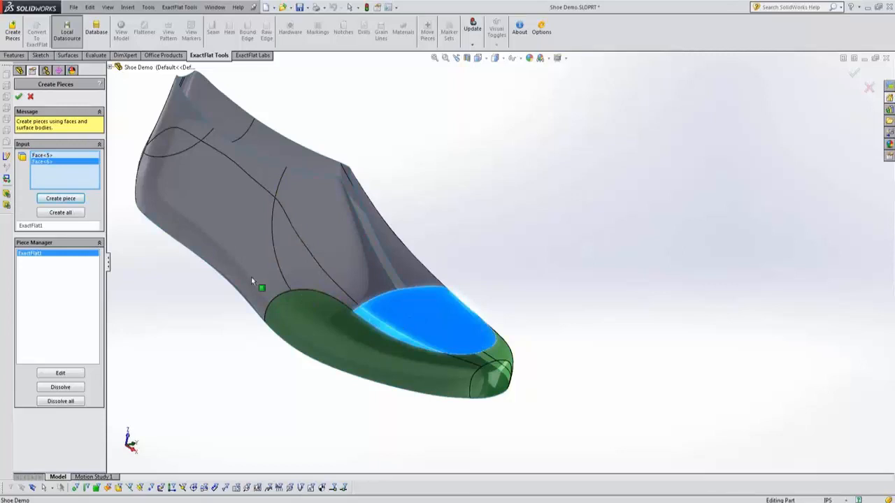
click(76, 202)
Create a piece from the five faces covering one side of the shoe up to its rear quarter
middle_drag(282, 253, 272, 272)
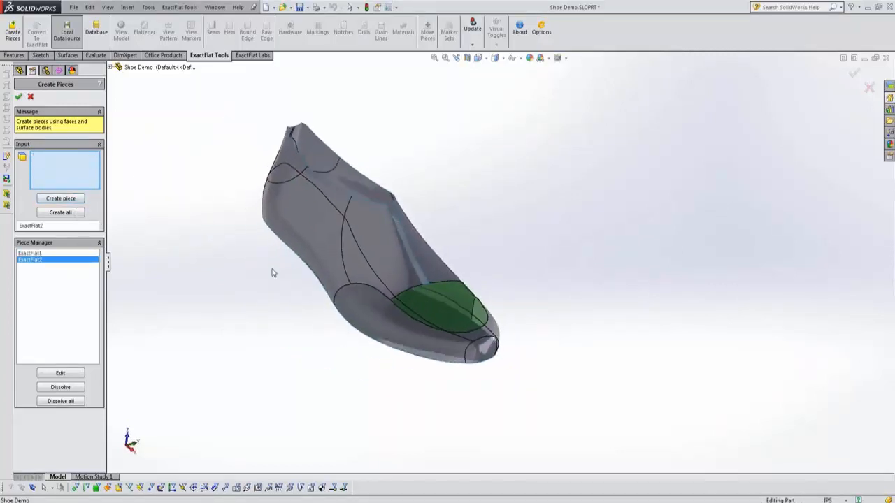
click(310, 255)
click(337, 263)
middle_drag(299, 273, 322, 229)
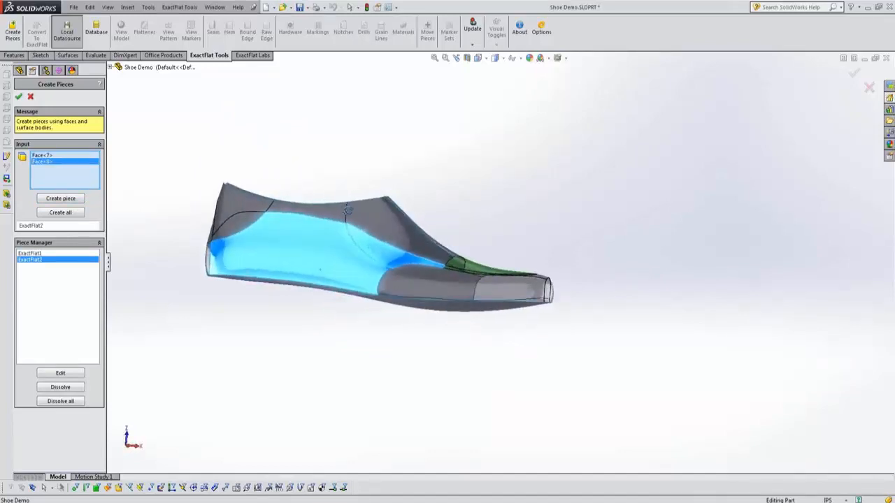
click(333, 229)
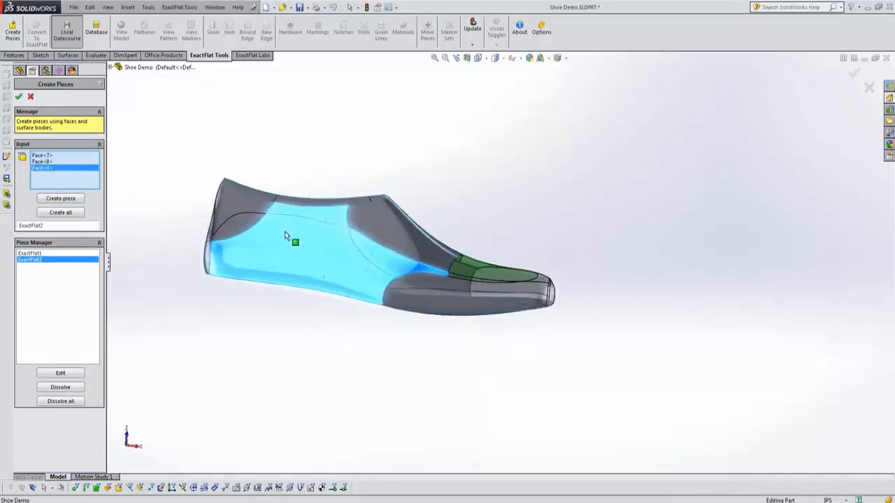
click(237, 223)
click(239, 213)
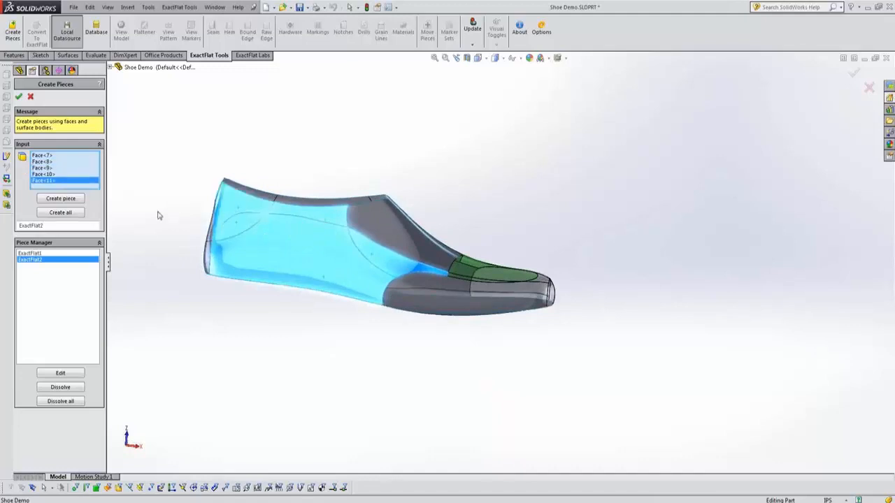
click(71, 201)
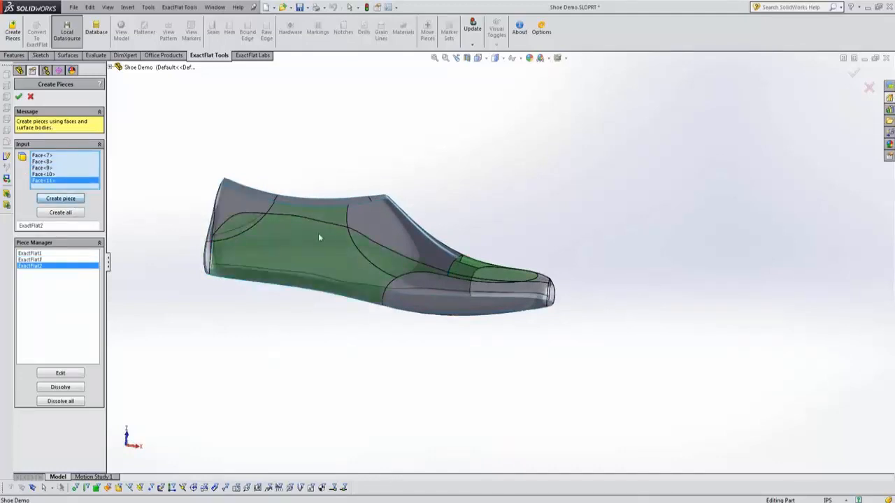
Create two single-face pieces from the instep panels on either side of the shoe's front opening
click(394, 239)
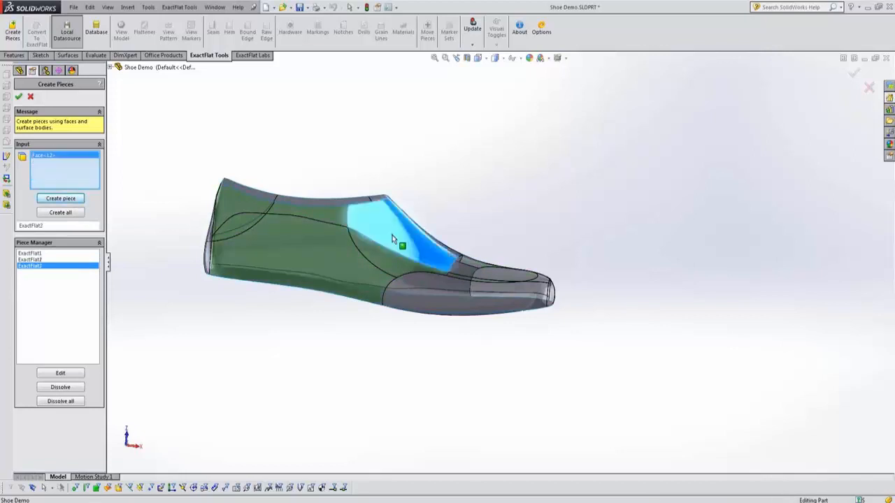
click(77, 202)
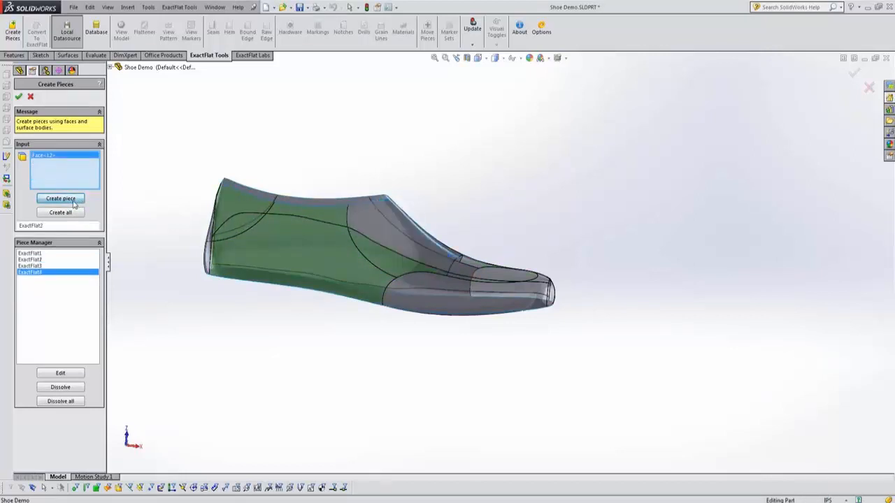
middle_drag(362, 257, 224, 253)
click(381, 261)
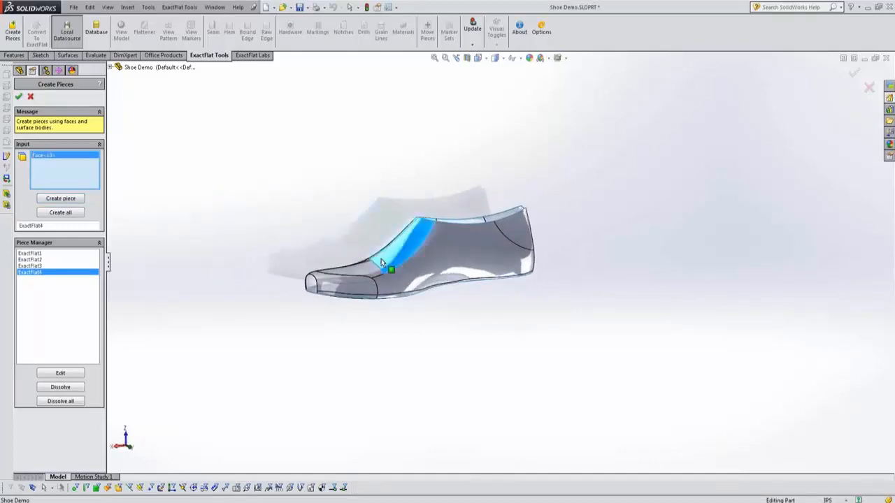
click(72, 200)
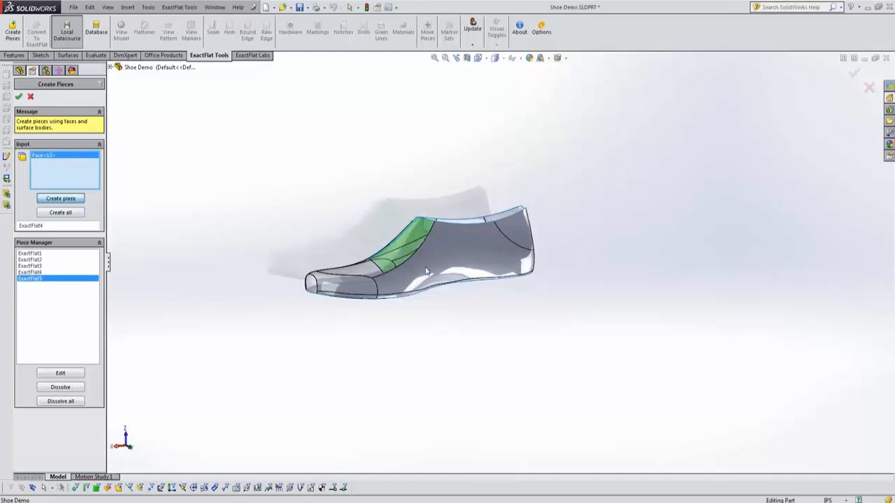
Create a piece from the three faces covering the remaining side and rear quarter of the shoe
scroll(430, 268, down, 5)
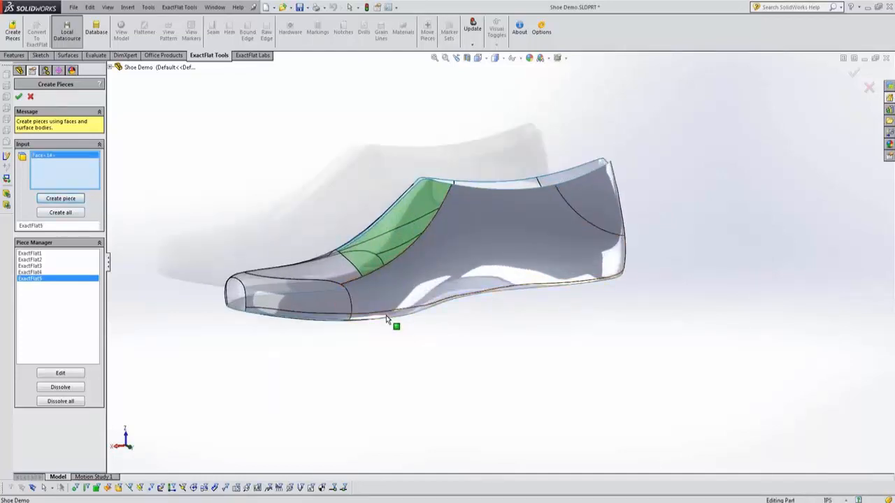
click(423, 293)
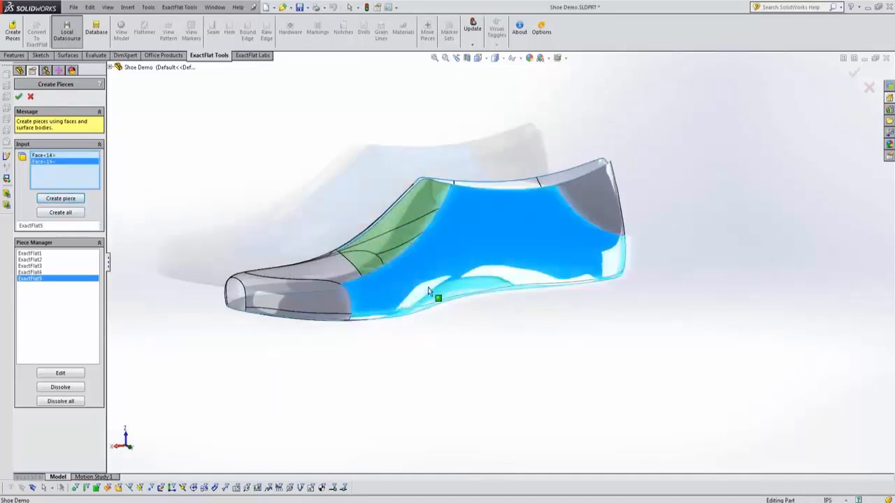
click(591, 211)
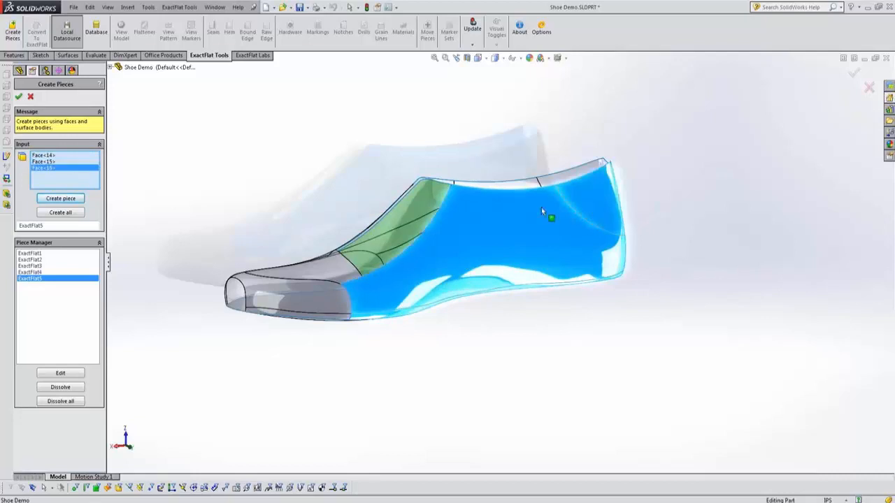
click(72, 201)
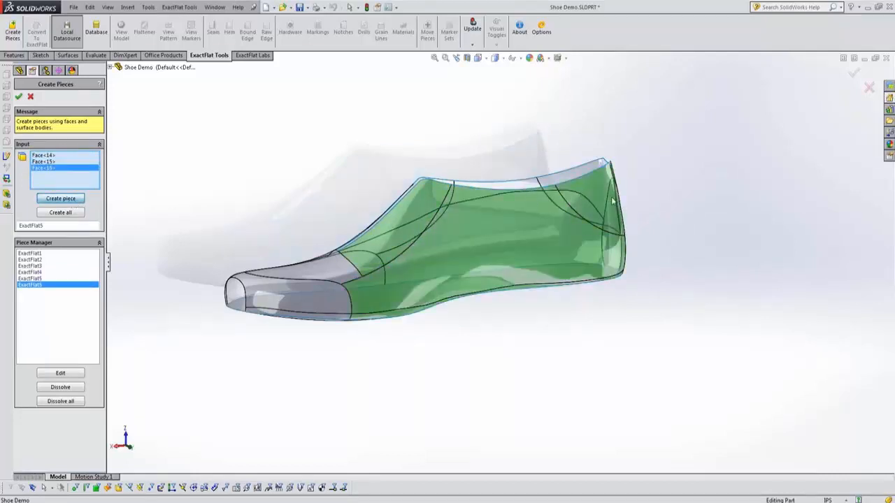
Create a piece from the six faces that make up the back of the heel
middle_drag(625, 216, 520, 234)
click(519, 230)
click(523, 255)
scroll(524, 258, down, 3)
click(524, 257)
click(522, 235)
click(536, 237)
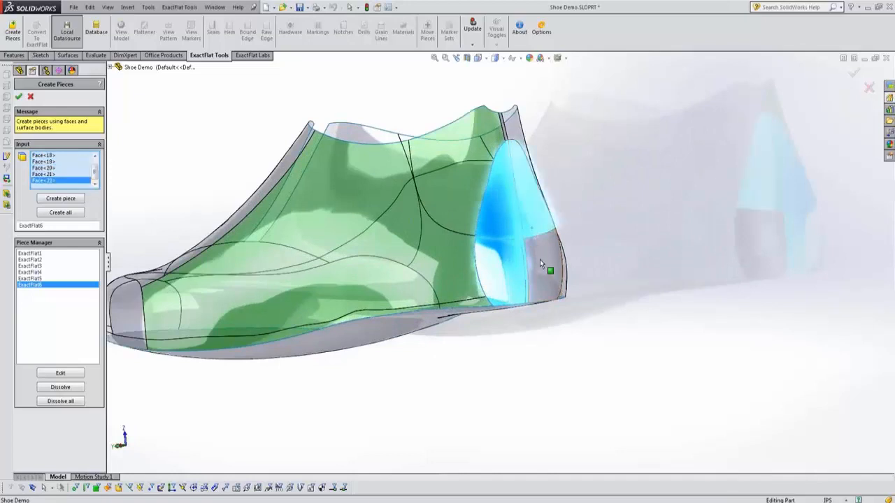
click(540, 259)
middle_drag(481, 242, 265, 259)
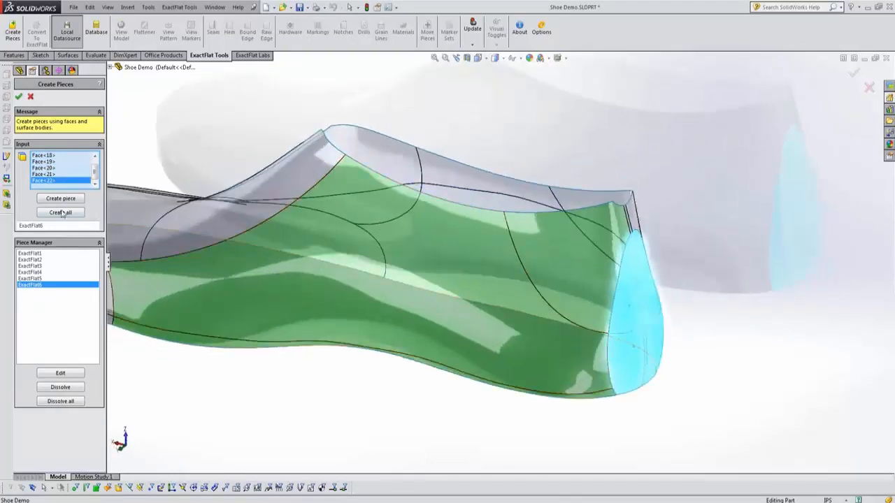
click(61, 198)
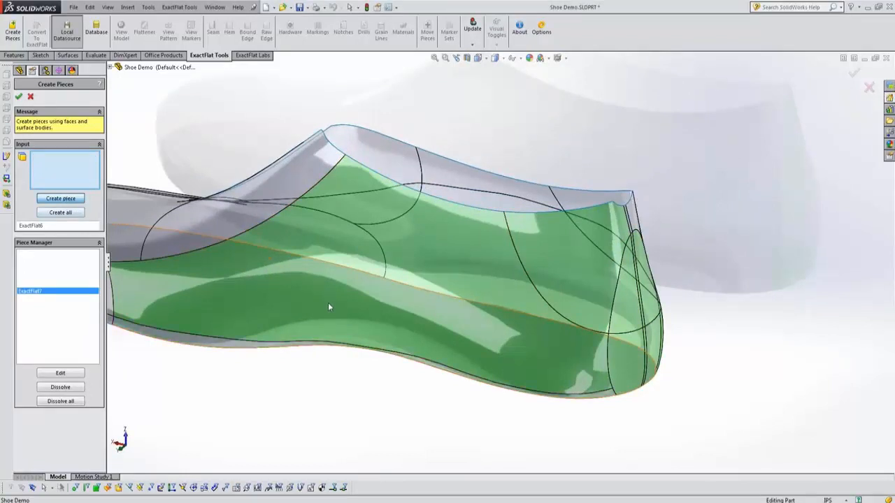
Create a piece from the sole face and accept the piece definitions
click(313, 316)
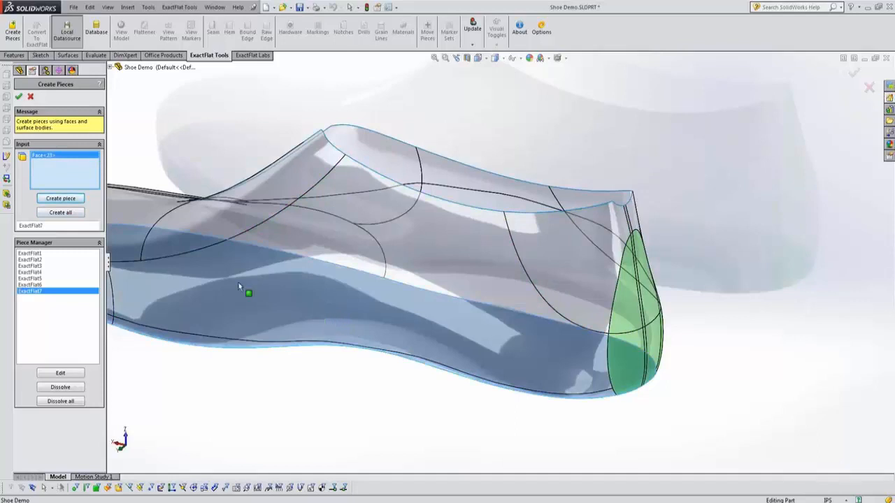
click(67, 201)
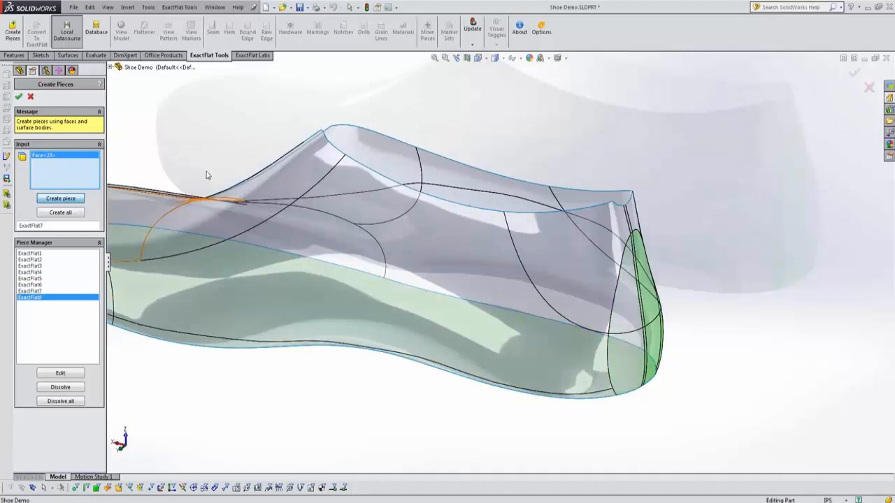
scroll(208, 176, up, 3)
middle_drag(233, 205, 630, 290)
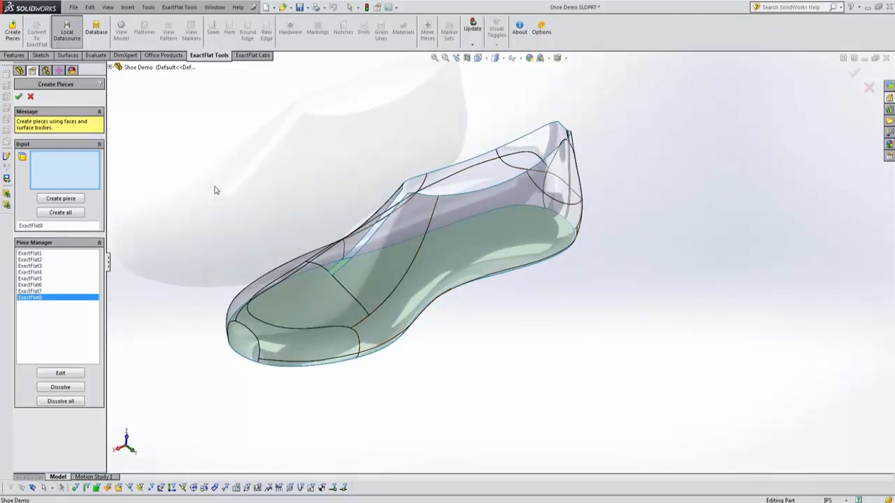
click(434, 59)
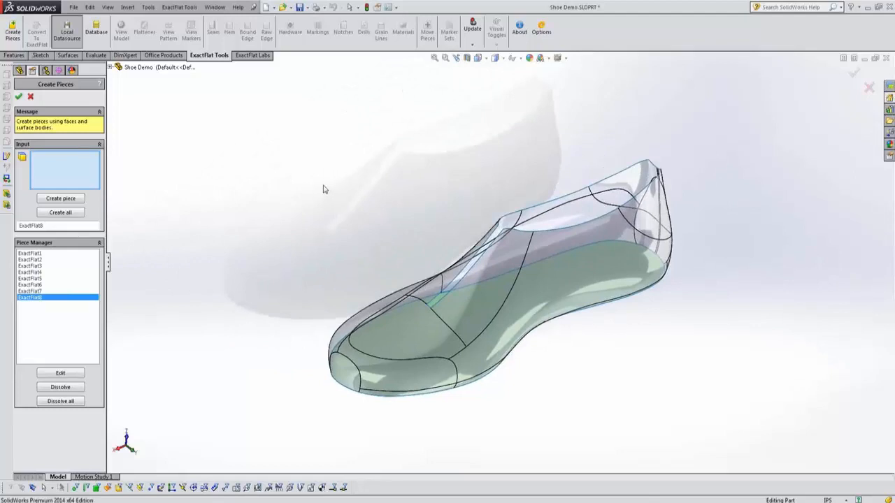
click(19, 98)
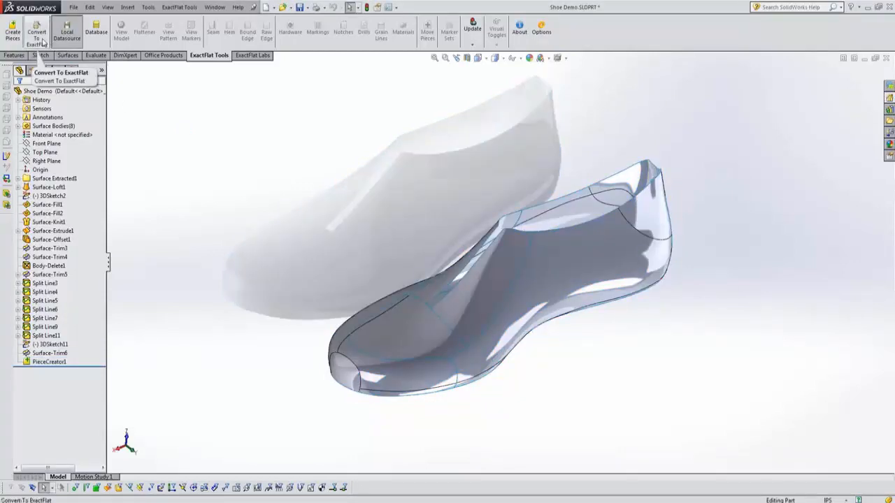
Convert the part to ExactFlat with Sample Material 1 assigned to all eight pieces
click(43, 43)
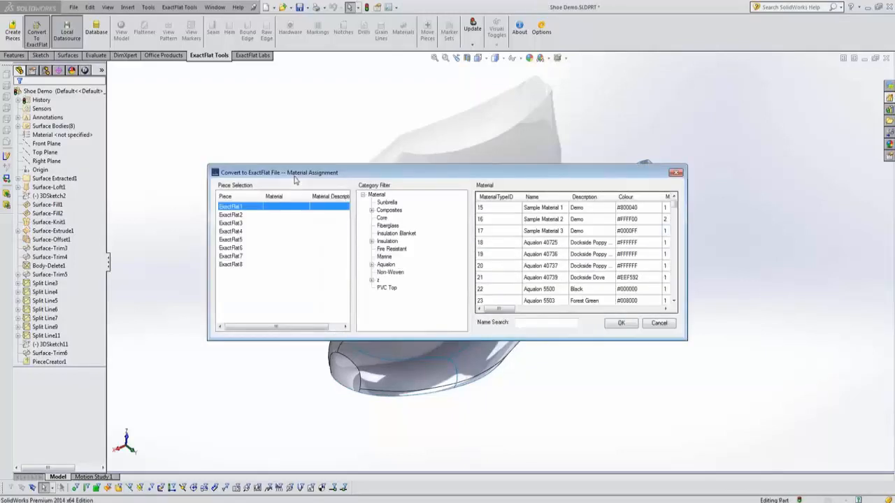
drag(286, 280, 238, 212)
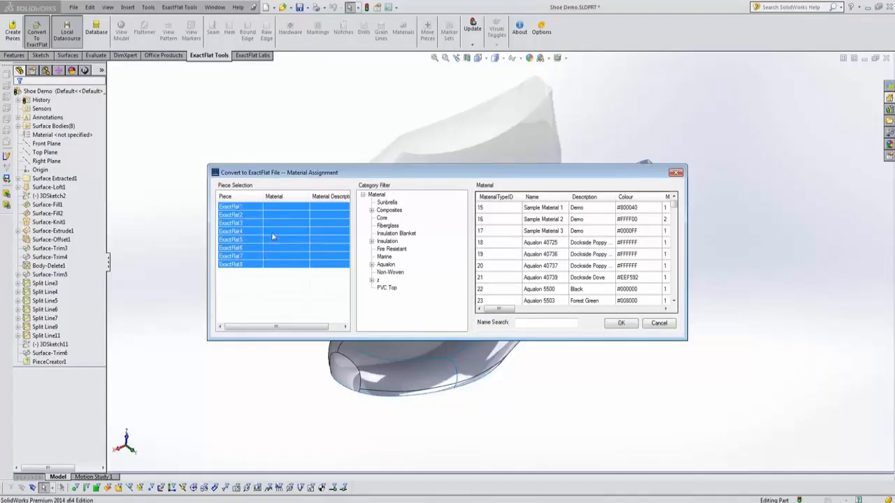
click(498, 210)
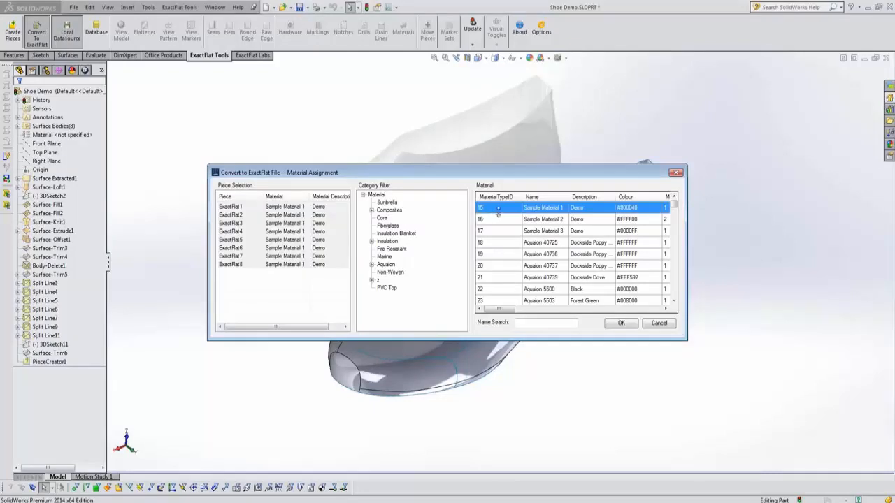
click(621, 324)
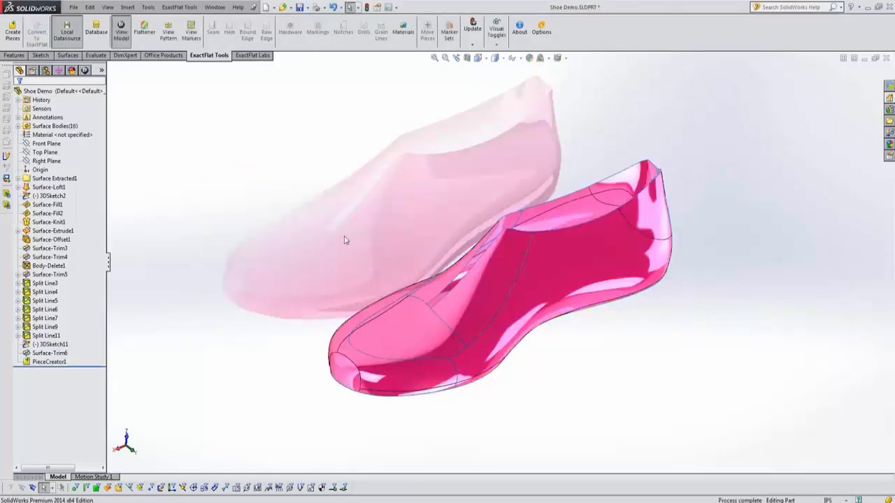